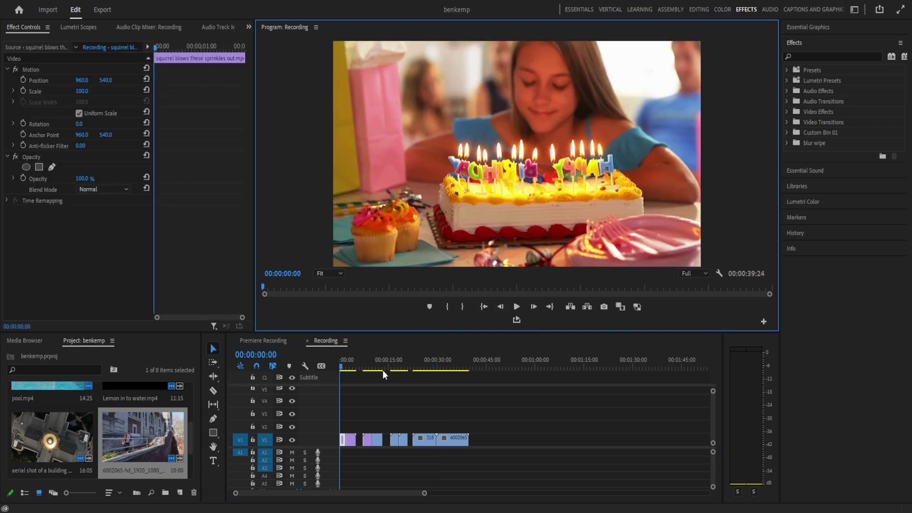
Scrub and play through the opening clips of the sequence to review them.
{"action": "left_click_drag", "start_coordinate": [346, 366], "coordinate": [446, 392]}
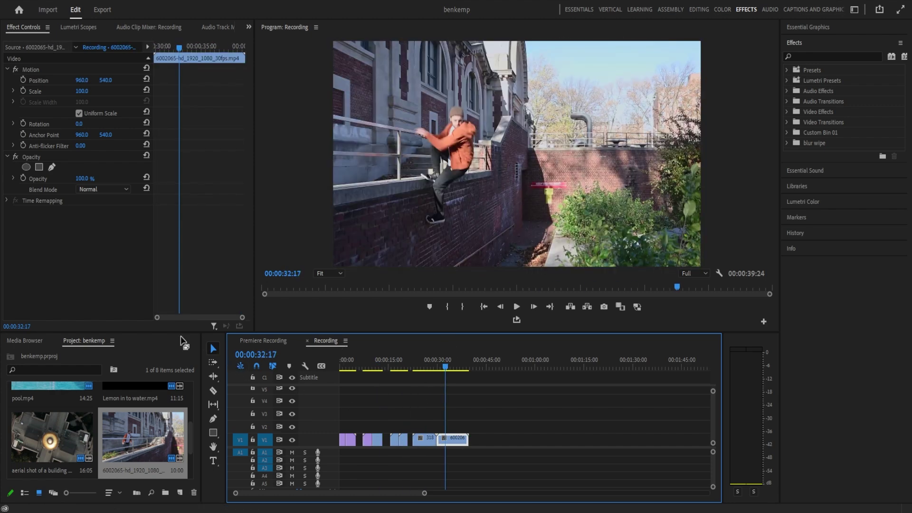
{"action": "scroll", "coordinate": [135, 447], "scroll_direction": "up", "scroll_amount": 3}
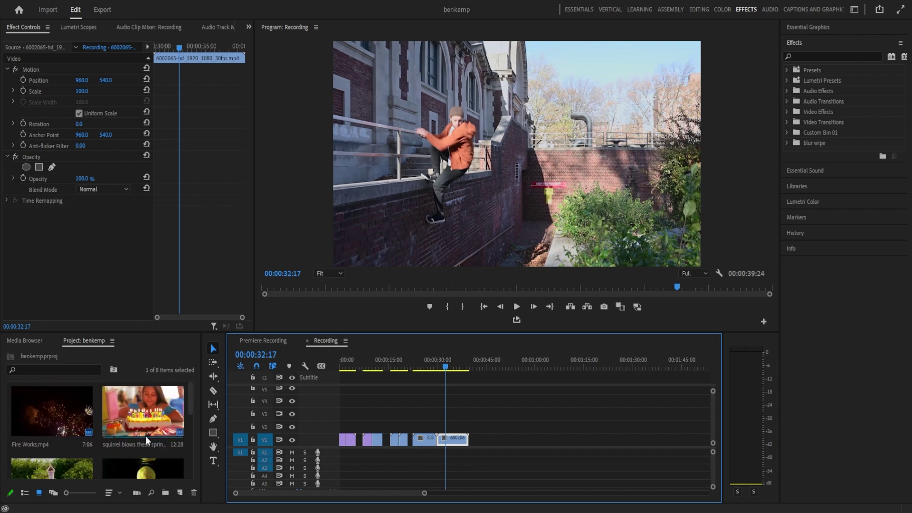
{"action": "left_click", "coordinate": [355, 367]}
{"action": "left_click_drag", "start_coordinate": [355, 368], "coordinate": [441, 411]}
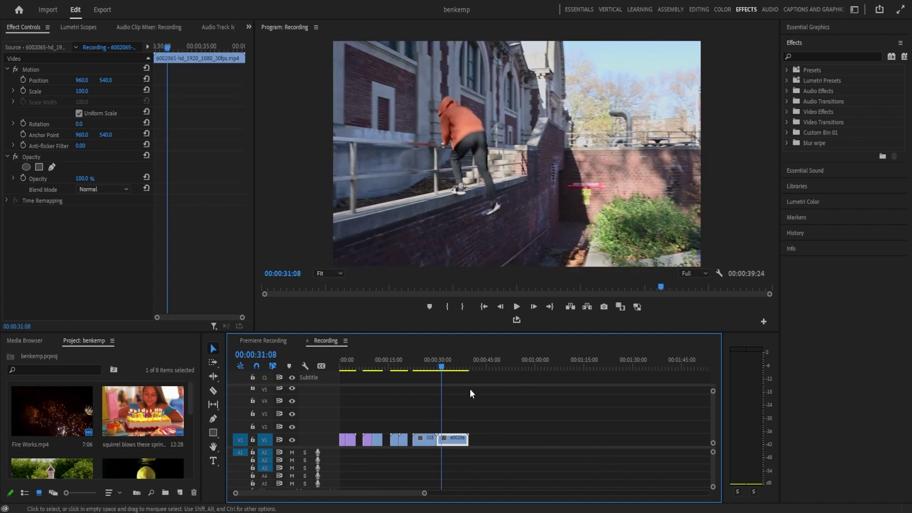
{"action": "left_click_drag", "start_coordinate": [448, 368], "coordinate": [367, 392]}
{"action": "key", "text": "space"}
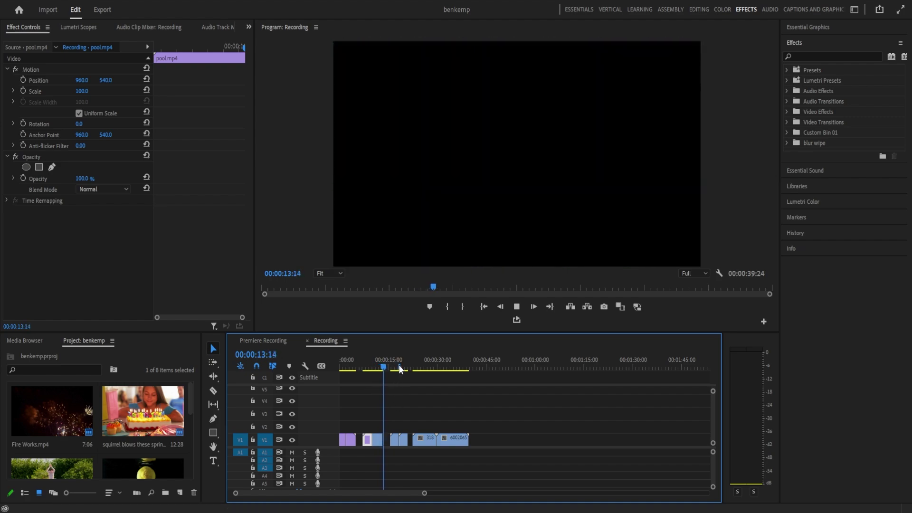
{"action": "left_click", "coordinate": [399, 368]}
{"action": "key", "text": "space"}
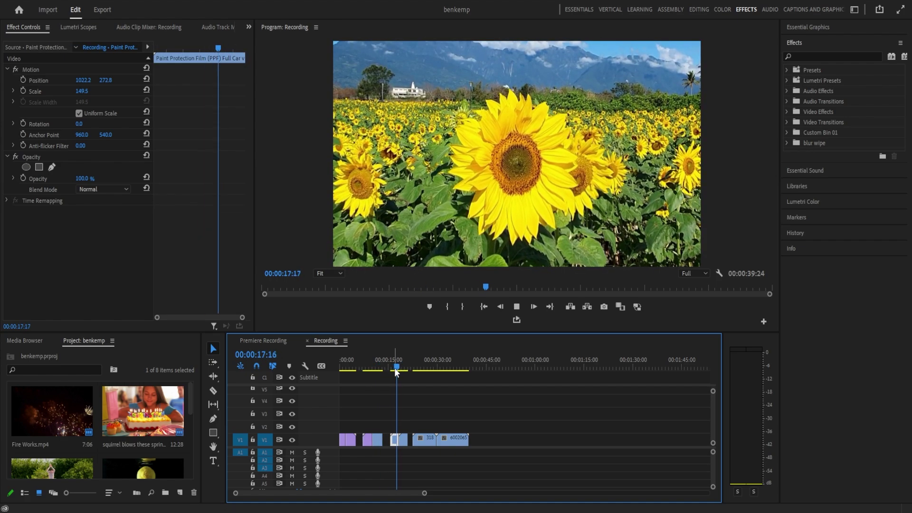
{"action": "key", "text": "space"}
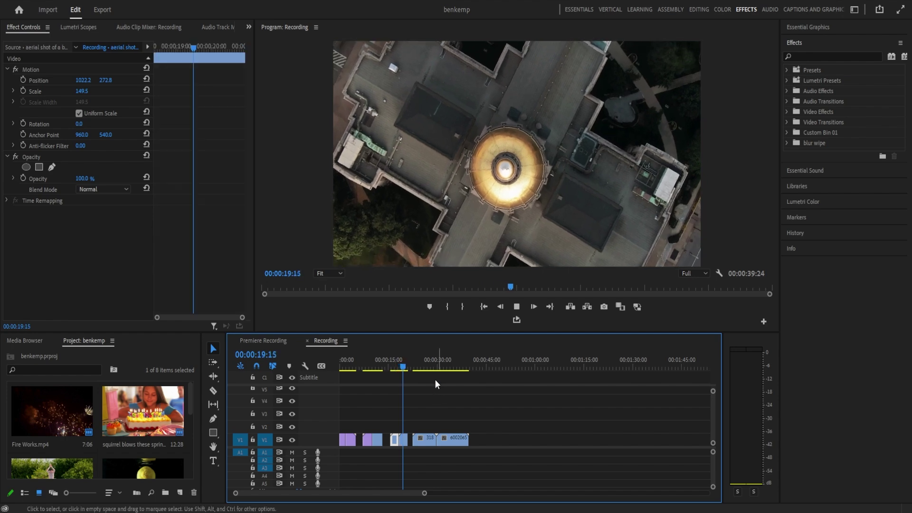
{"action": "left_click_drag", "start_coordinate": [433, 369], "coordinate": [342, 392]}
{"action": "key", "text": "space"}
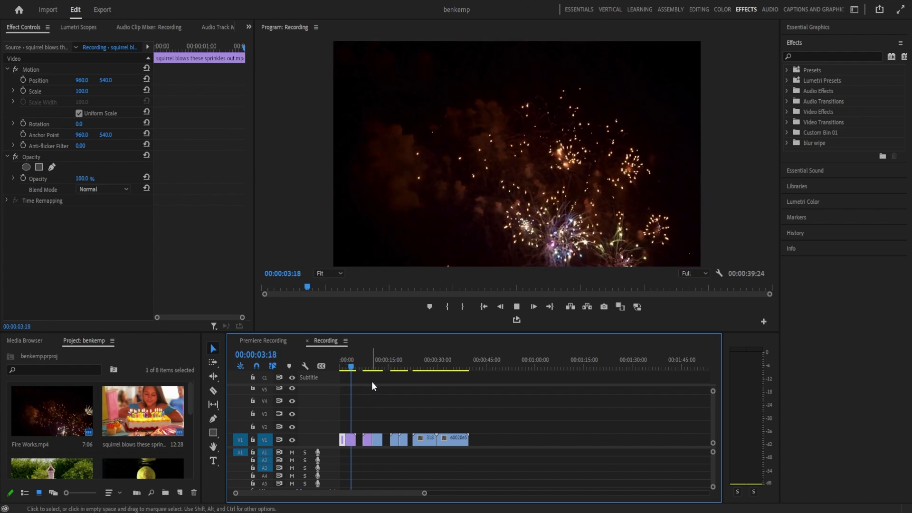
Replay the birthday, pool and sunflower-to-aerial sections to check their cuts.
{"action": "left_click", "coordinate": [369, 367]}
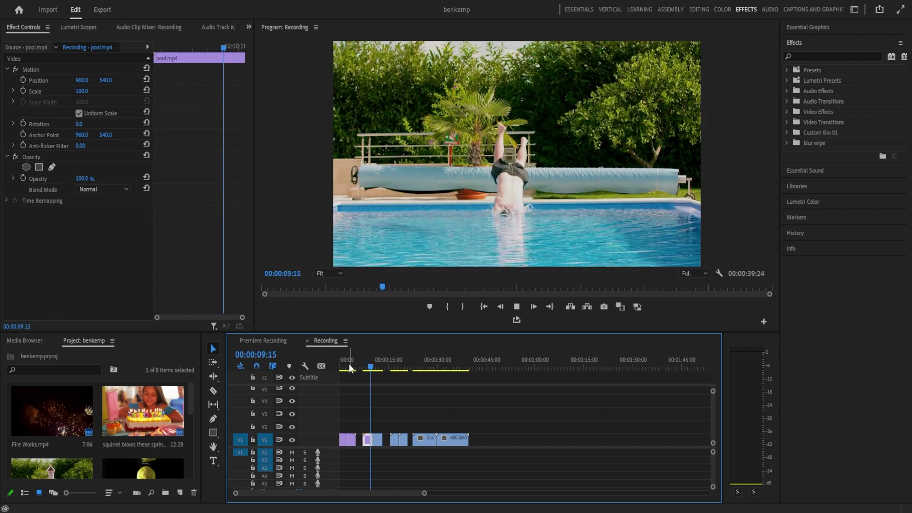
{"action": "left_click", "coordinate": [346, 368]}
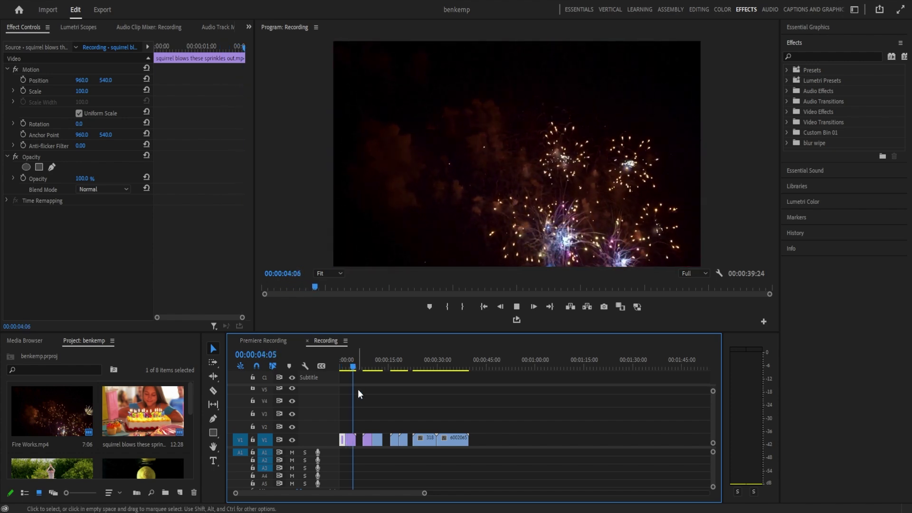
{"action": "left_click", "coordinate": [344, 366]}
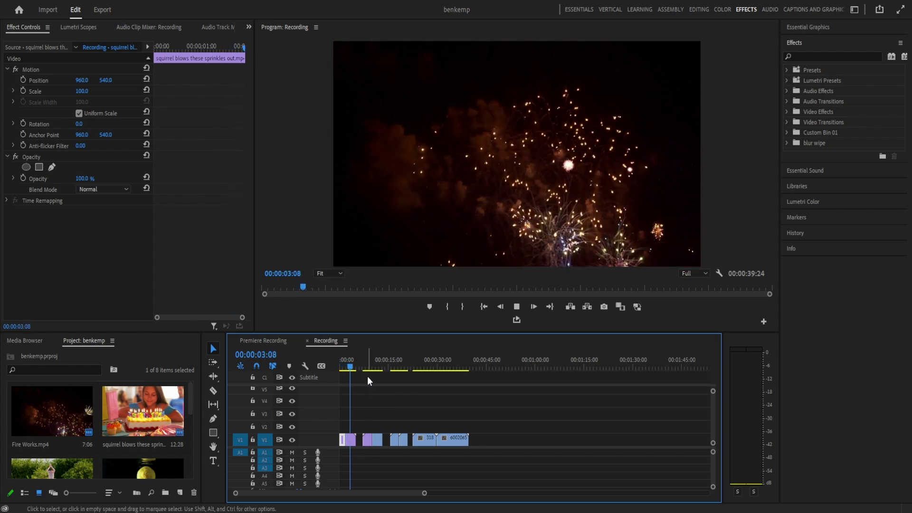
{"action": "left_click", "coordinate": [368, 368]}
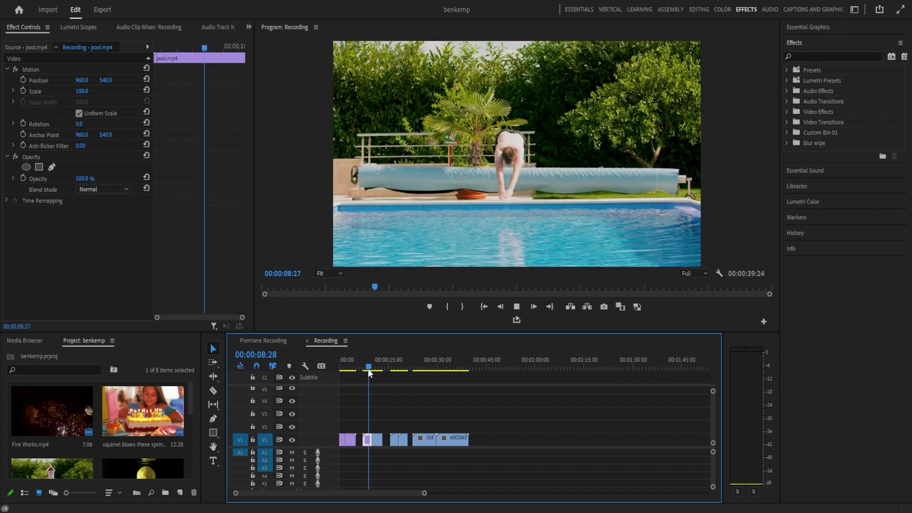
{"action": "left_click", "coordinate": [395, 369]}
{"action": "key", "text": "space"}
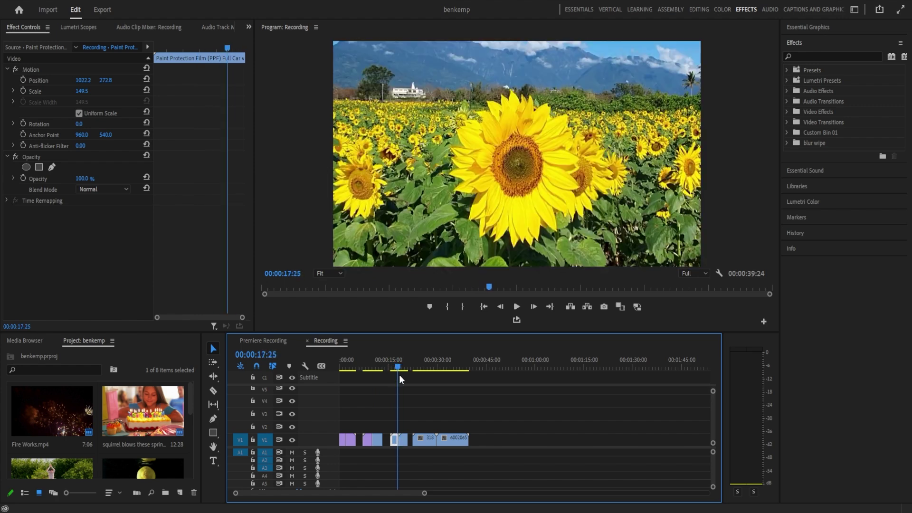
{"action": "left_click", "coordinate": [395, 369]}
{"action": "key", "text": "space"}
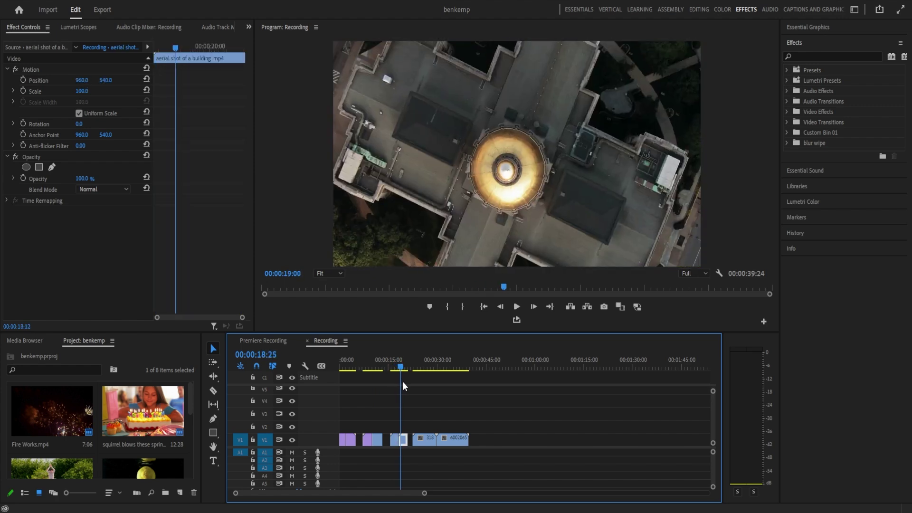
{"action": "key", "text": "space"}
{"action": "left_click_drag", "start_coordinate": [401, 381], "coordinate": [397, 377]}
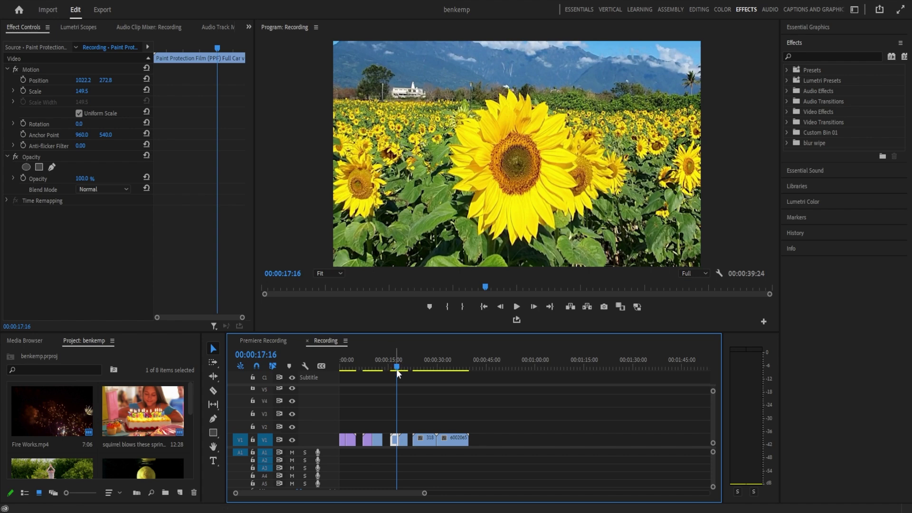
Split the beach jump clip at the mid-jump frame (25:08) and ripple-delete the leftover piece.
{"action": "left_click_drag", "start_coordinate": [396, 369], "coordinate": [426, 382]}
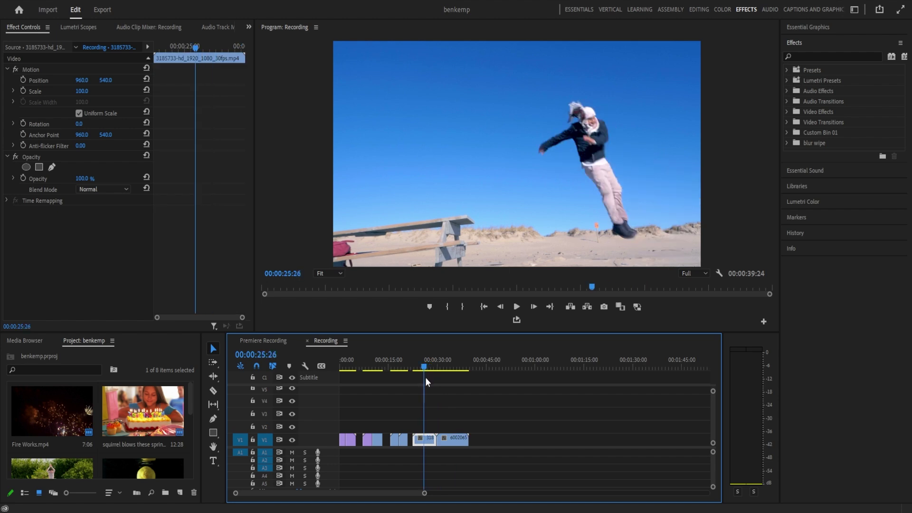
{"action": "key", "text": "shift+Left"}
{"action": "key", "text": "shift+Left"}
{"action": "key", "text": "shift+Left"}
{"action": "key", "text": "Left"}
{"action": "key", "text": "Left"}
{"action": "key", "text": "Left"}
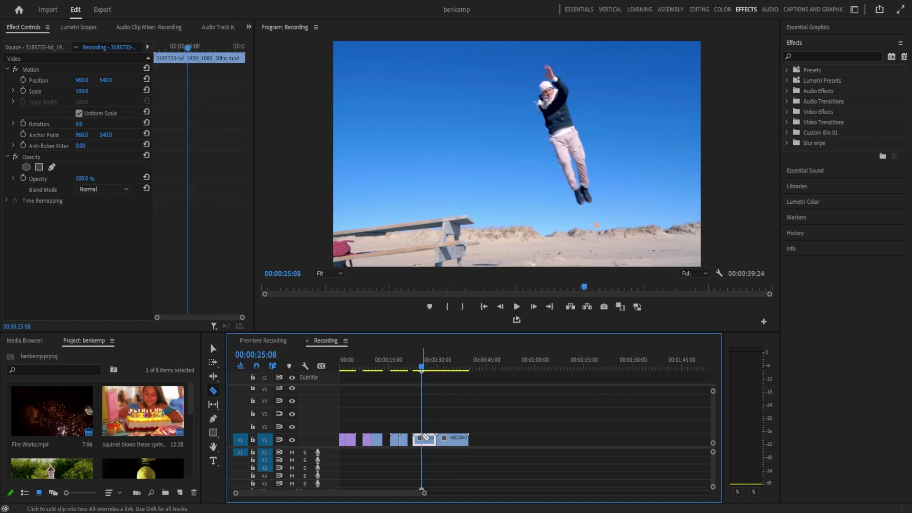
{"action": "left_click", "coordinate": [428, 437]}
{"action": "key", "text": "v"}
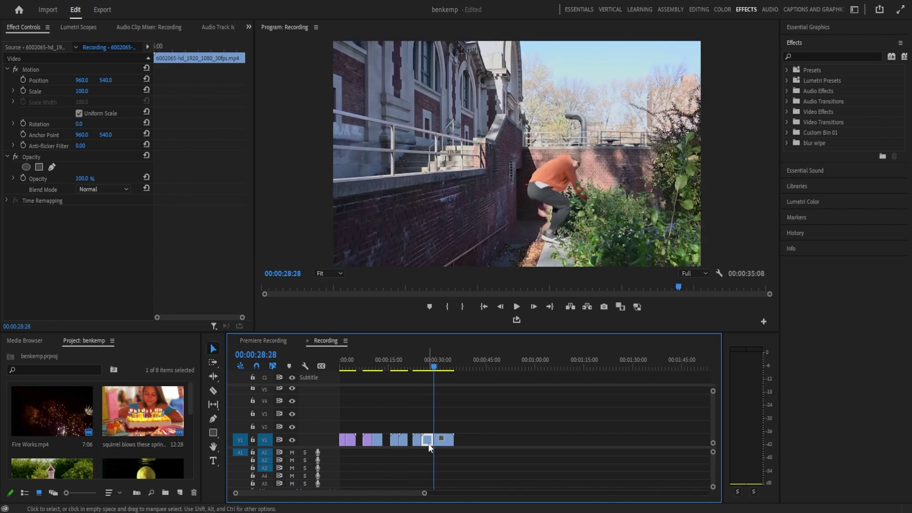
{"action": "left_click", "coordinate": [427, 439]}
{"action": "key", "text": "Delete"}
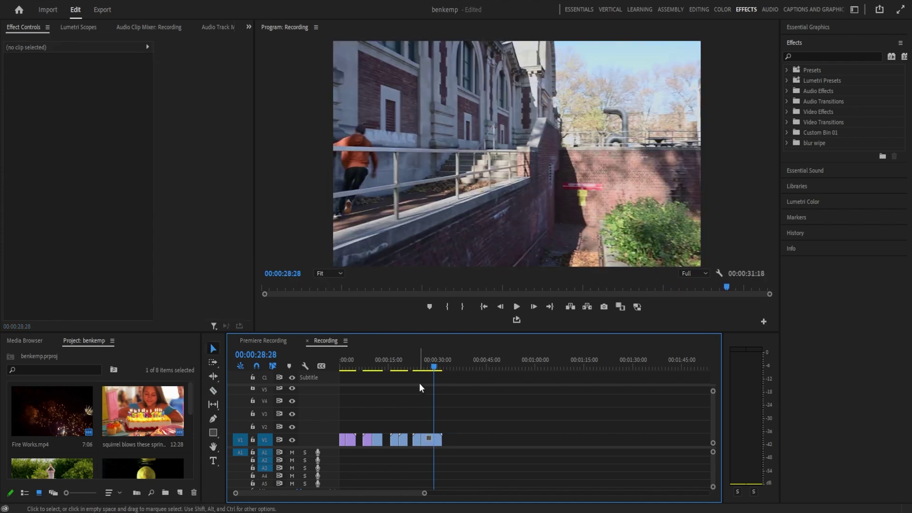
Replay the new beach-to-parkour cut several times, then zoom the timeline in.
{"action": "left_click_drag", "start_coordinate": [417, 368], "coordinate": [418, 373]}
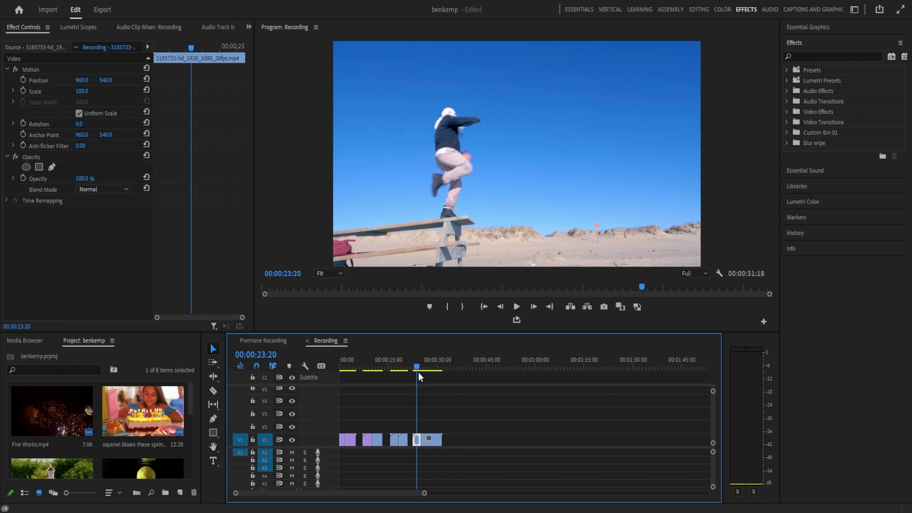
{"action": "key", "text": "space"}
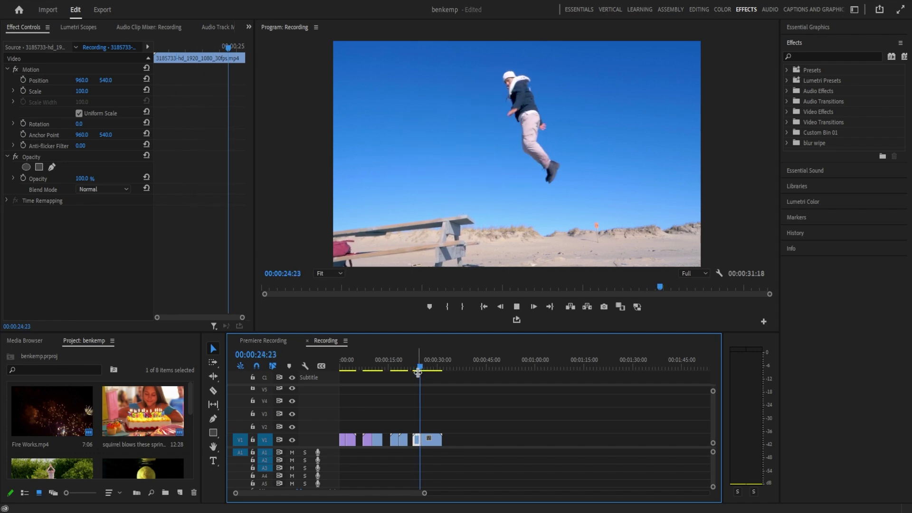
{"action": "left_click", "coordinate": [415, 366]}
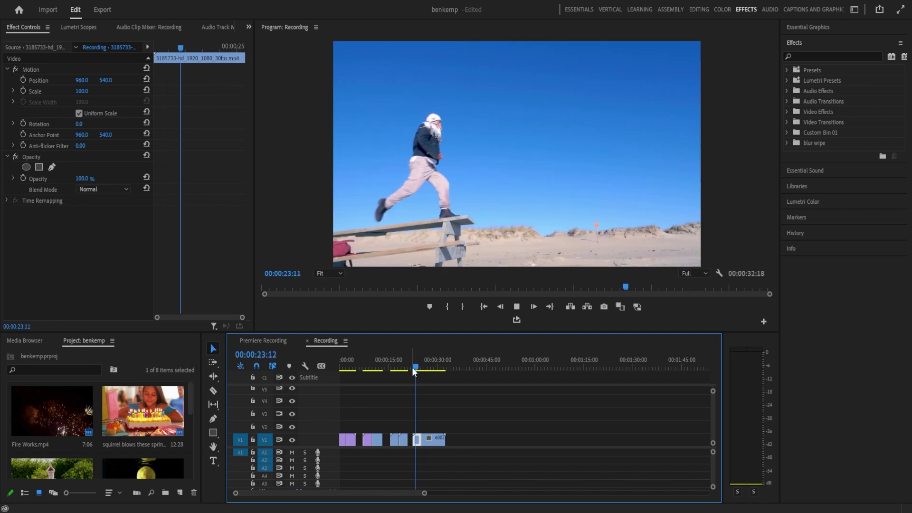
{"action": "left_click", "coordinate": [424, 368]}
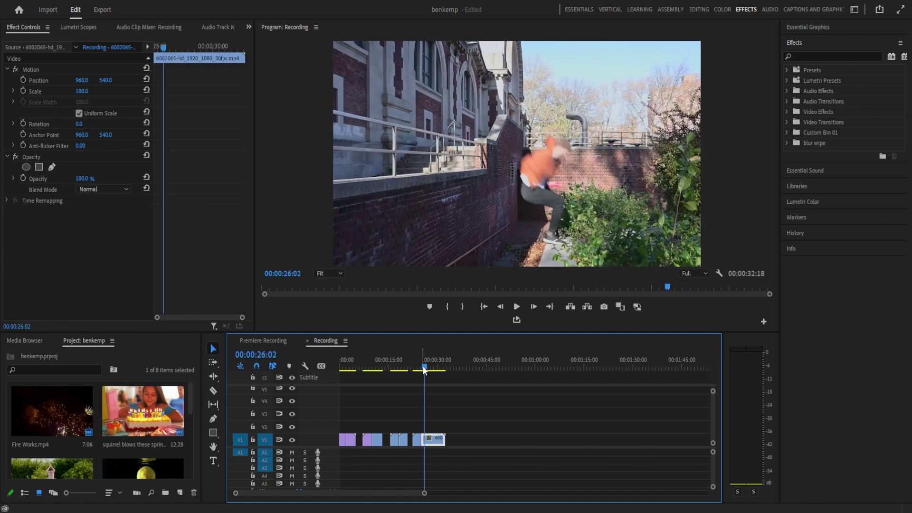
{"action": "left_click", "coordinate": [422, 368]}
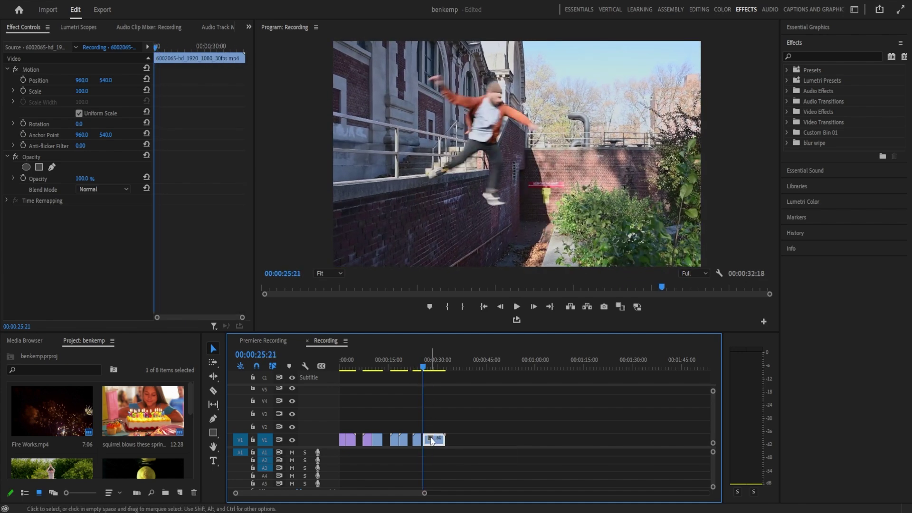
{"action": "key", "text": "space"}
{"action": "left_click", "coordinate": [418, 367]}
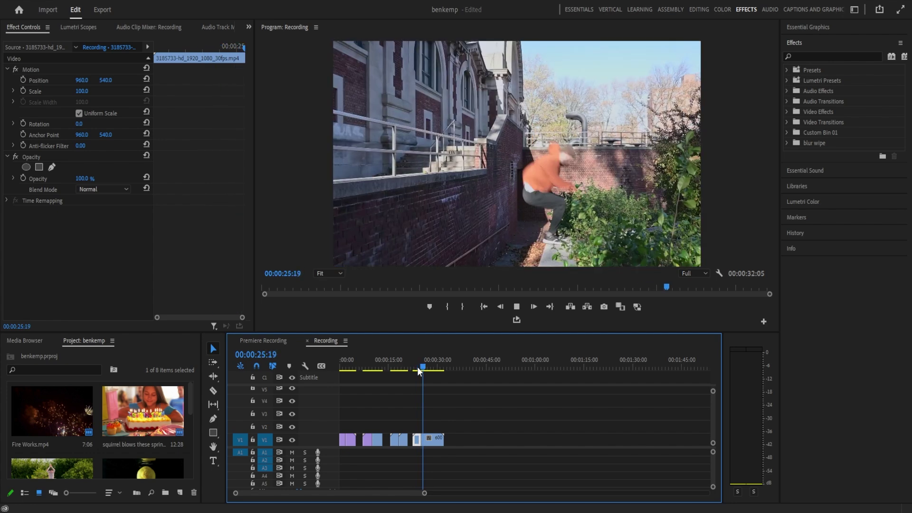
{"action": "key", "text": "space"}
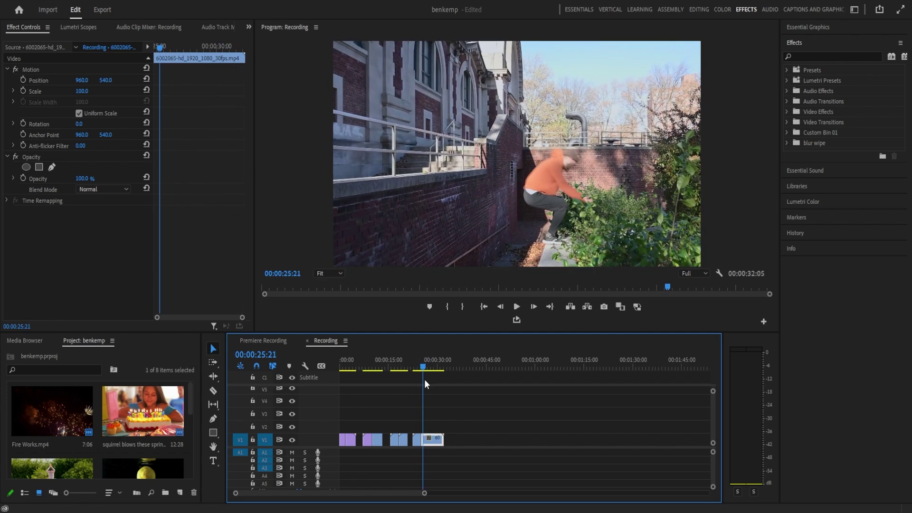
{"action": "left_click", "coordinate": [417, 367]}
{"action": "key", "text": "space"}
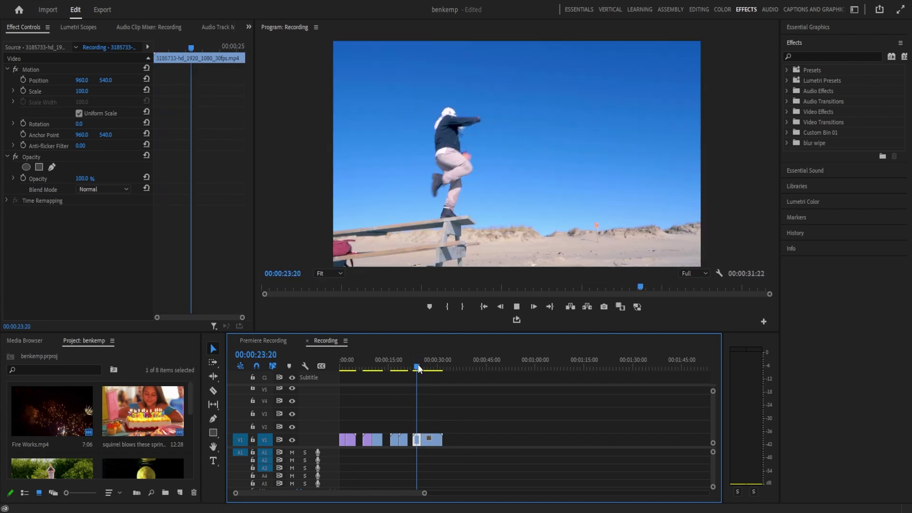
{"action": "key", "text": "space"}
{"action": "key", "text": "="}
Preview the pool, lemon splash and sunflower-to-aerial sections of the sequence.
{"action": "left_click", "coordinate": [380, 367]}
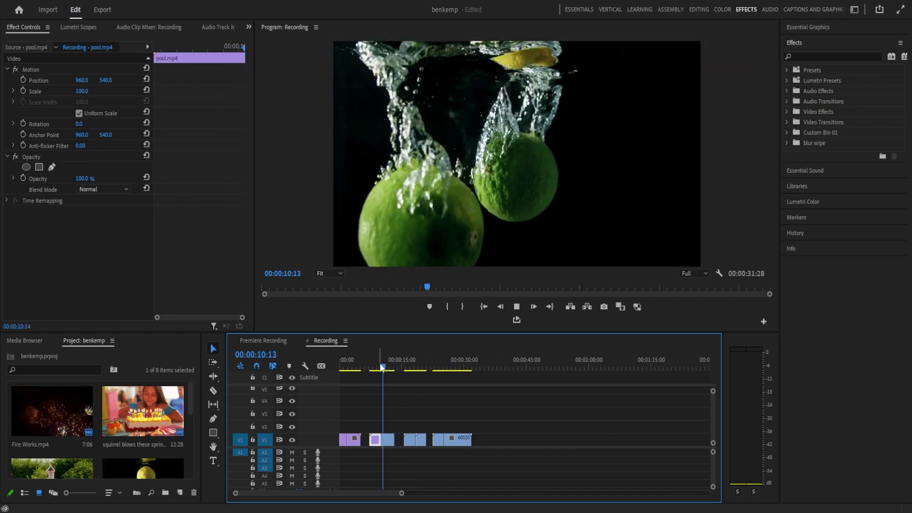
{"action": "key", "text": "space"}
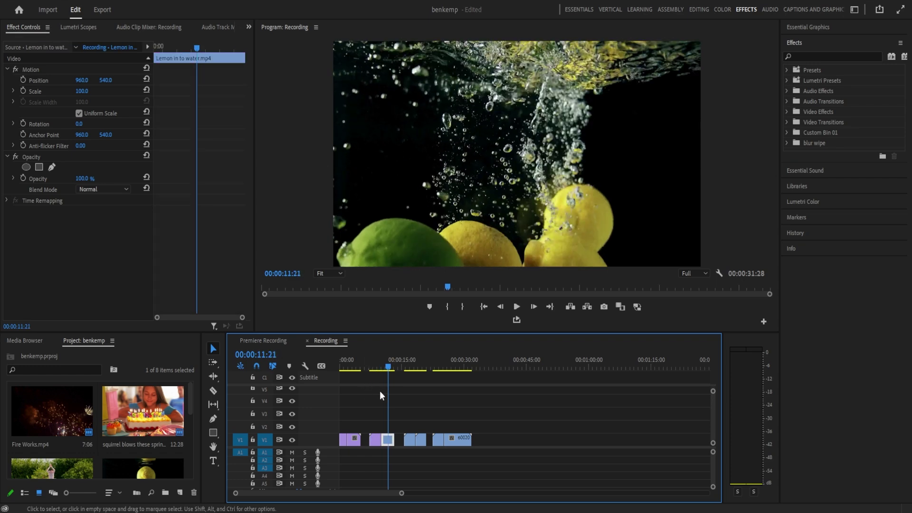
{"action": "left_click", "coordinate": [414, 367]}
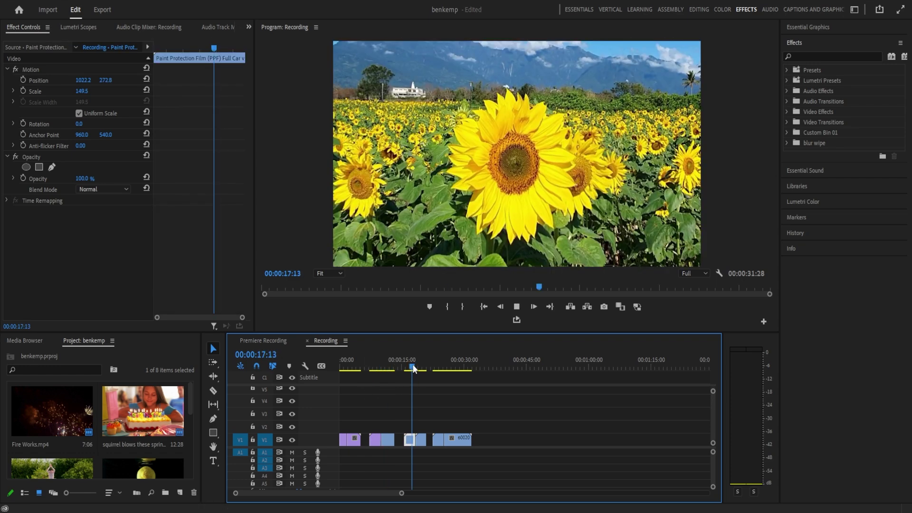
{"action": "key", "text": "space"}
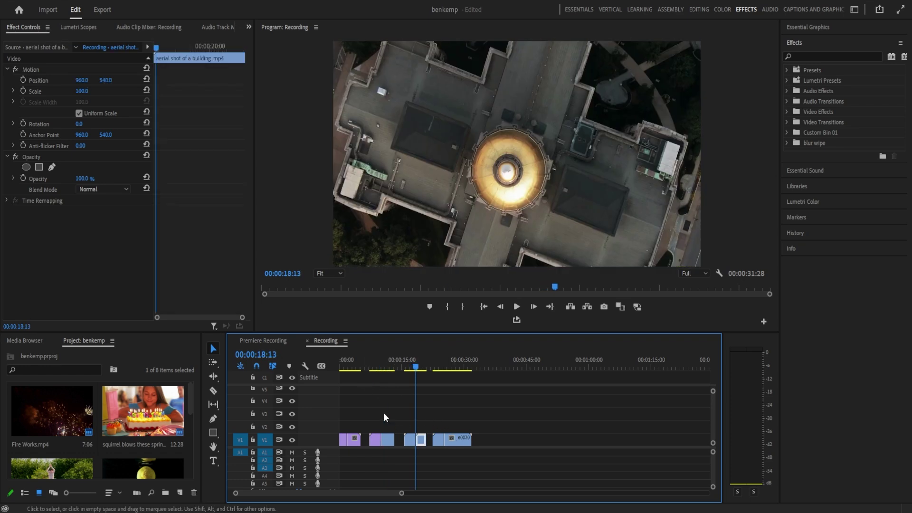
{"action": "left_click_drag", "start_coordinate": [382, 370], "coordinate": [383, 396]}
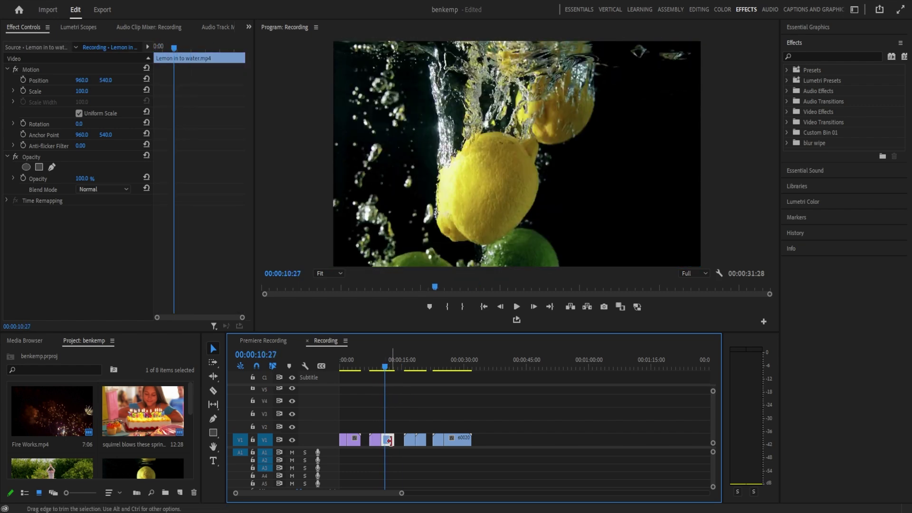
Lift the Lemon in to water clip from V1 onto V2, over the end of the pool clip.
{"action": "left_click_drag", "start_coordinate": [388, 439], "coordinate": [383, 431]}
{"action": "left_click_drag", "start_coordinate": [402, 493], "coordinate": [358, 494]}
{"action": "left_click_drag", "start_coordinate": [411, 430], "coordinate": [416, 430]}
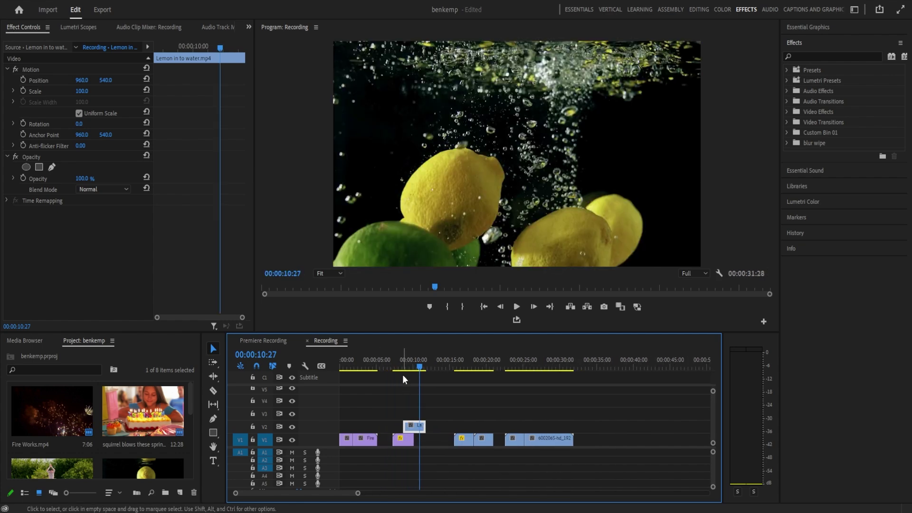
Nudge the V2 lemon clip slightly later so its splash matches the pool dive, checking by playback.
{"action": "left_click", "coordinate": [402, 369]}
{"action": "left_click_drag", "start_coordinate": [403, 369], "coordinate": [399, 374]}
{"action": "key", "text": "space"}
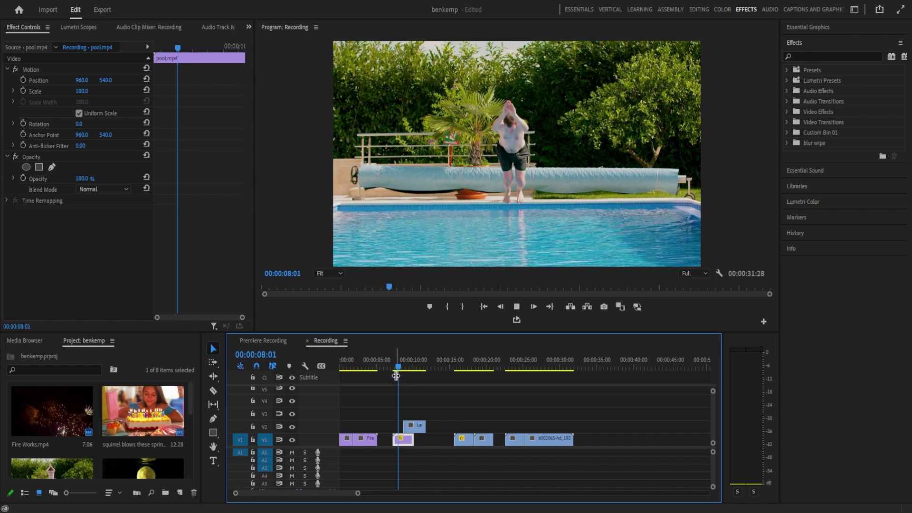
{"action": "key", "text": "space"}
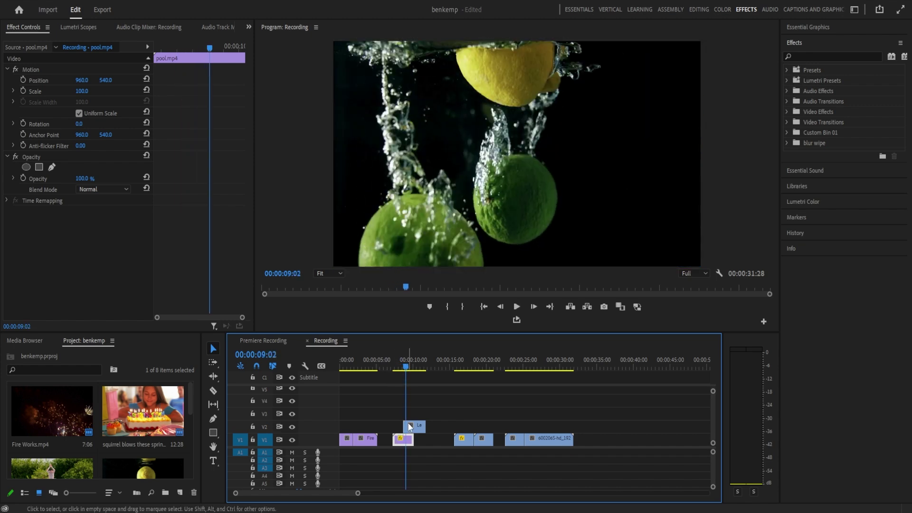
{"action": "left_click_drag", "start_coordinate": [408, 425], "coordinate": [413, 430]}
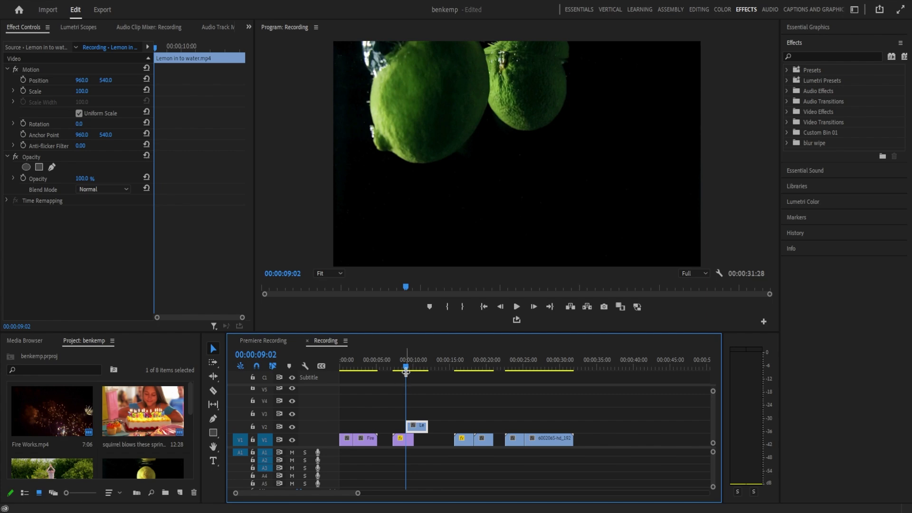
{"action": "left_click", "coordinate": [404, 369]}
{"action": "key", "text": "space"}
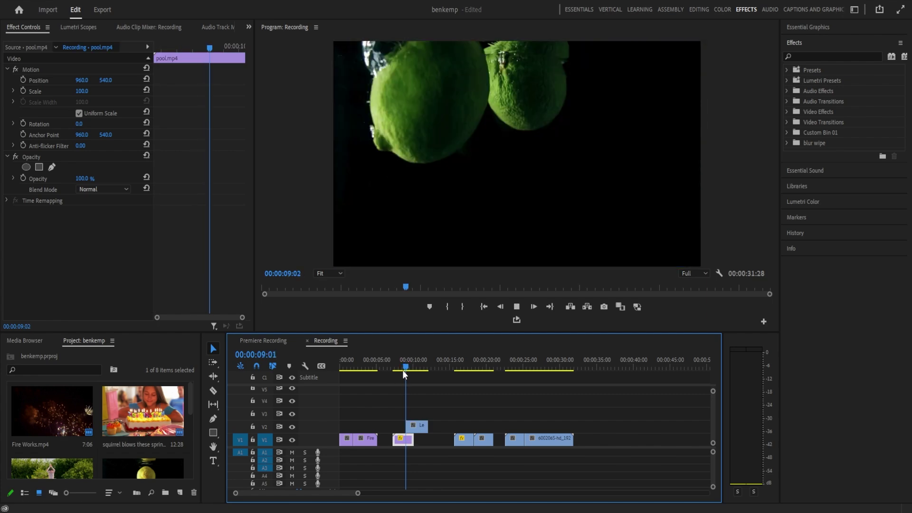
{"action": "key", "text": "space"}
{"action": "left_click", "coordinate": [417, 429]}
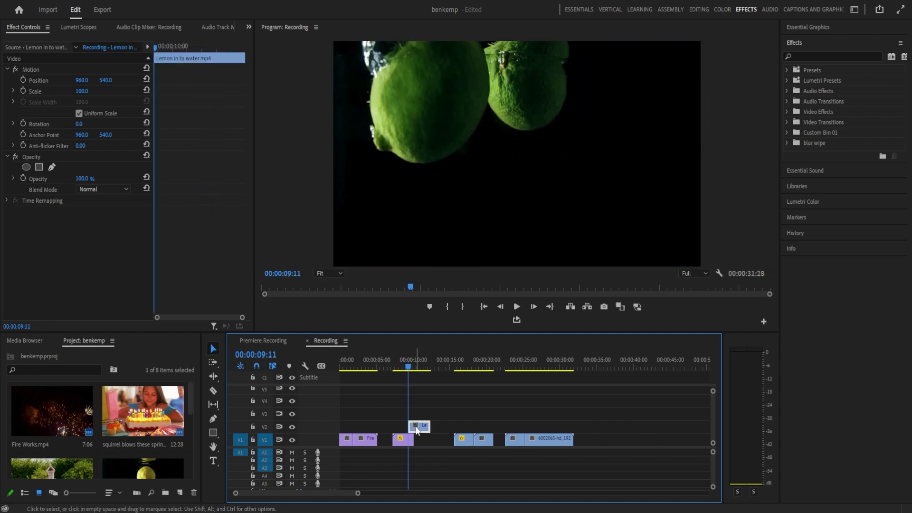
{"action": "key", "text": "space"}
{"action": "key", "text": "space"}
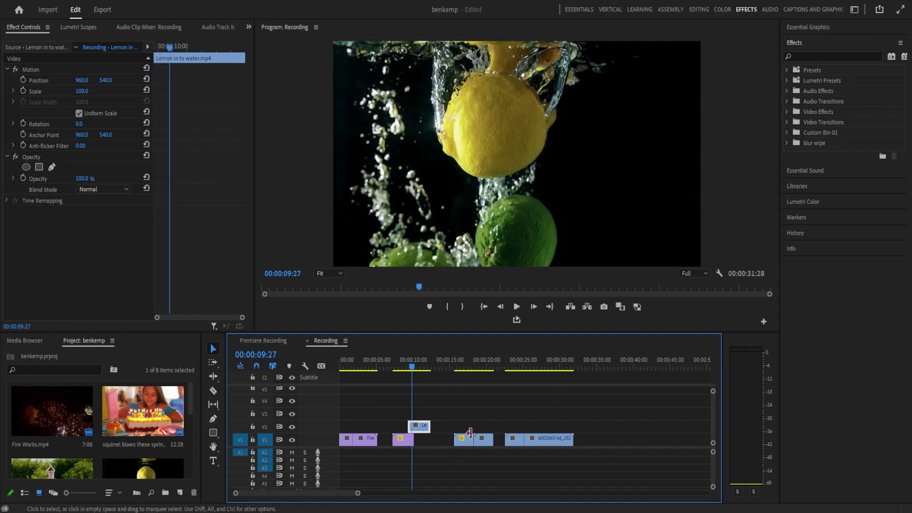
Apply default cross-dissolves at the sunflower-to-aerial and beach-jump-to-parkour cuts, previewing the first.
{"action": "right_click", "coordinate": [477, 437]}
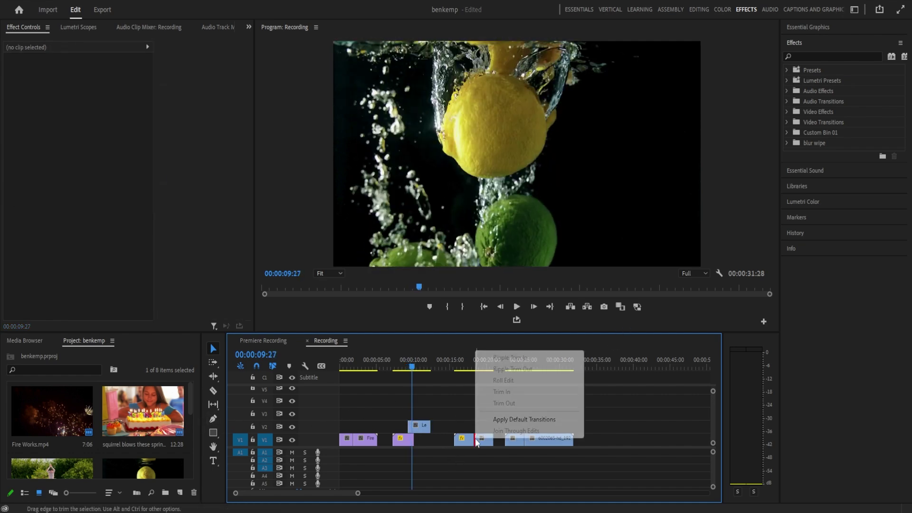
{"action": "left_click", "coordinate": [497, 420]}
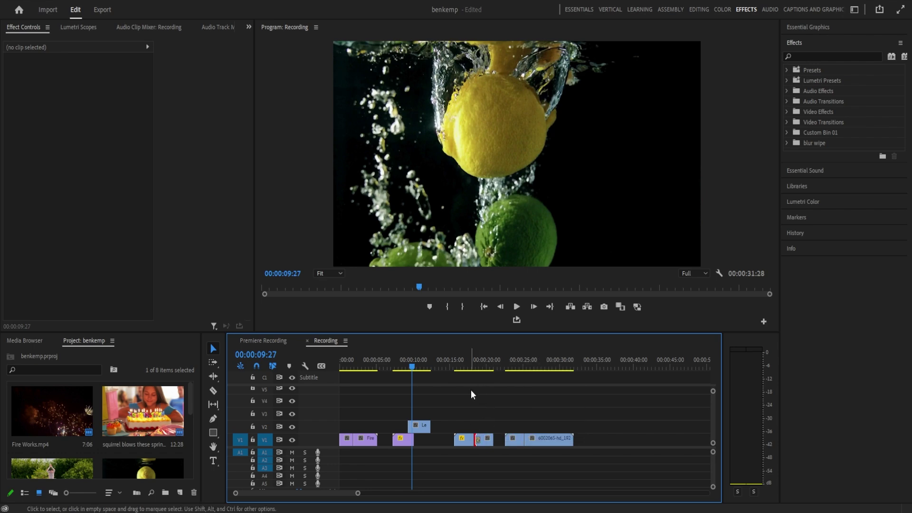
{"action": "left_click", "coordinate": [464, 439]}
{"action": "left_click", "coordinate": [471, 368]}
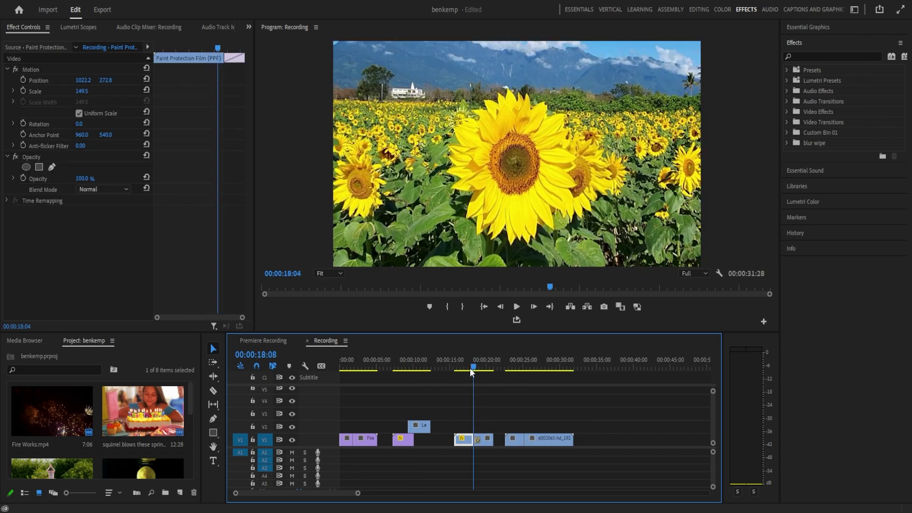
{"action": "key", "text": "space"}
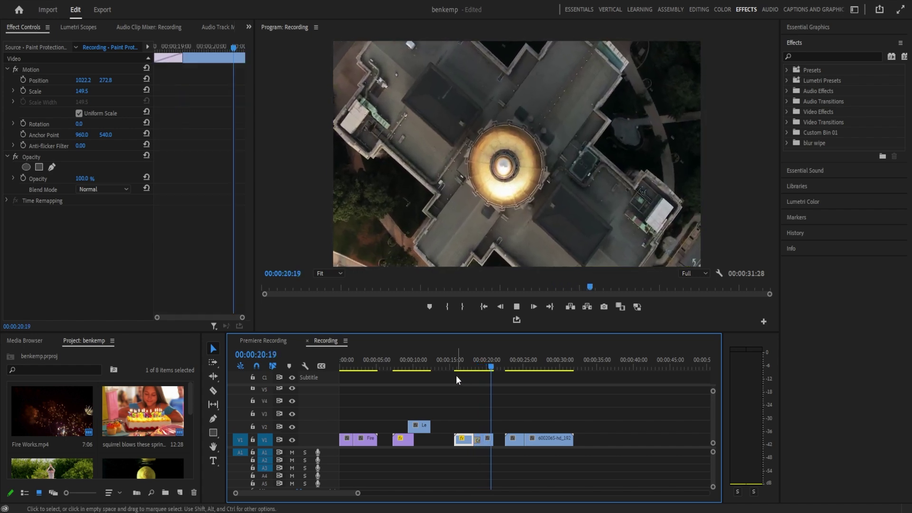
{"action": "key", "text": "space"}
{"action": "right_click", "coordinate": [526, 439]}
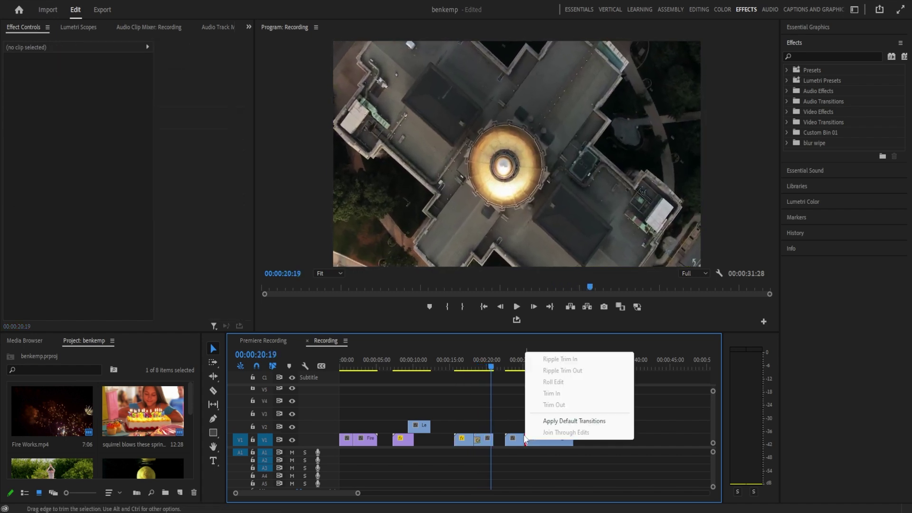
{"action": "left_click", "coordinate": [561, 421]}
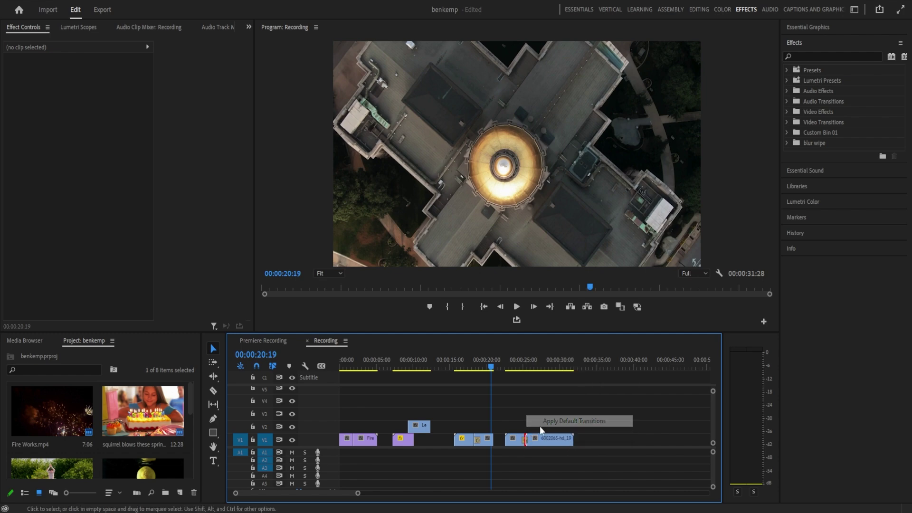
{"action": "left_click", "coordinate": [517, 367]}
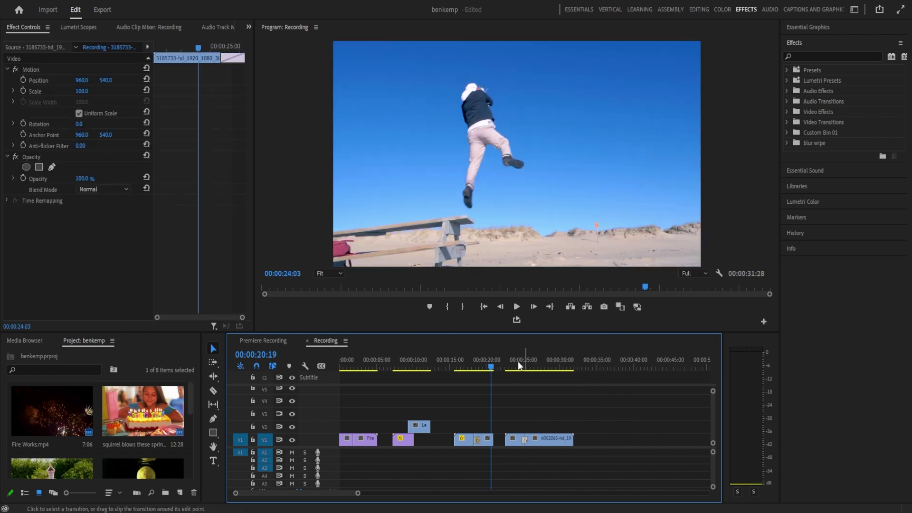
{"action": "key", "text": "space"}
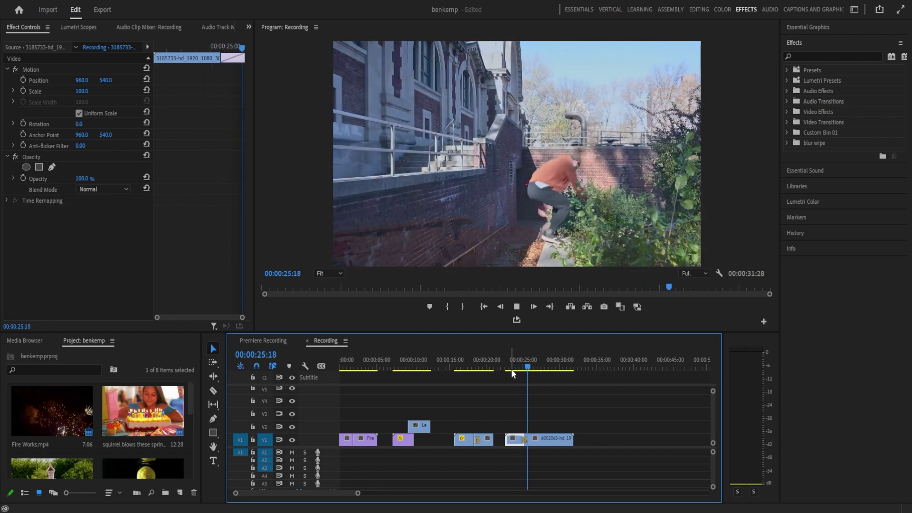
{"action": "key", "text": "space"}
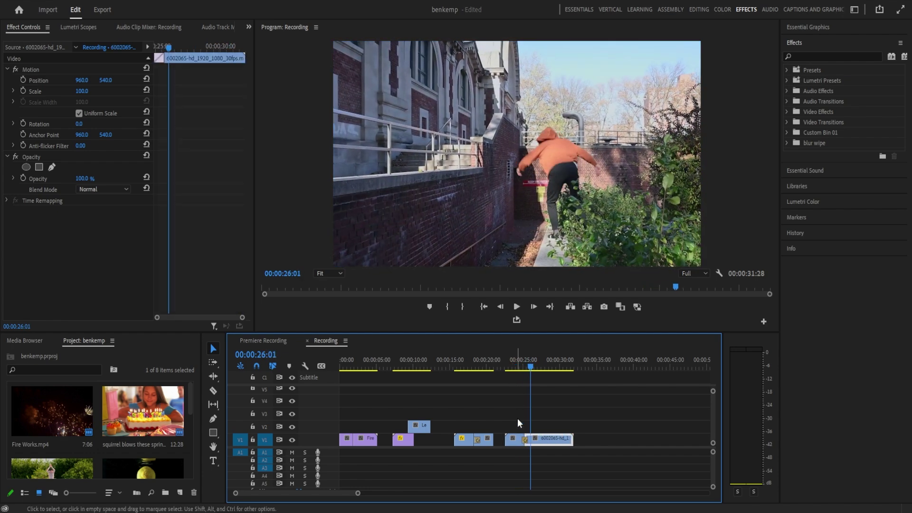
{"action": "left_click", "coordinate": [399, 366]}
{"action": "key", "text": "space"}
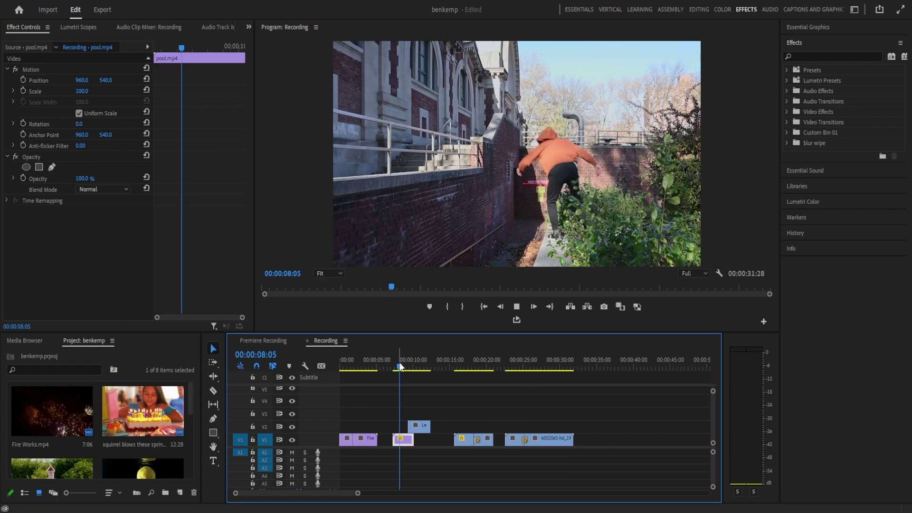
{"action": "key", "text": "space"}
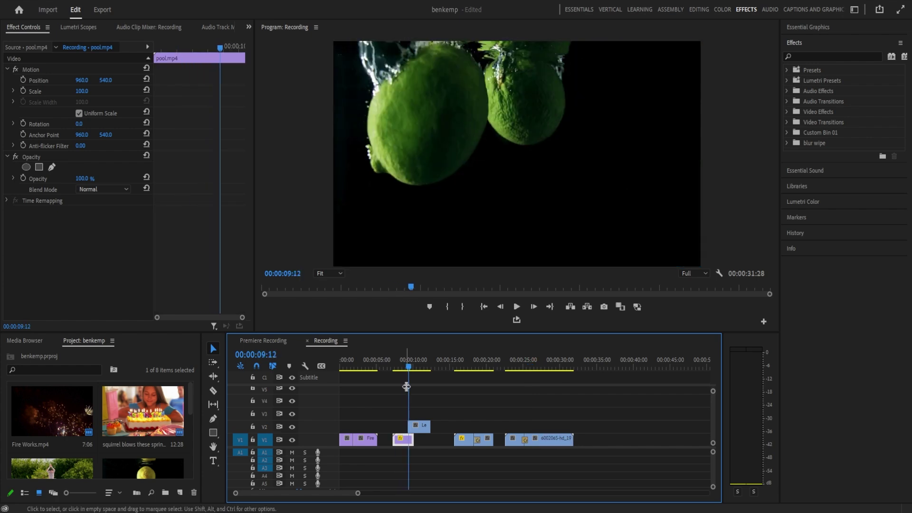
Nudge the V2 lemon clip right, then slightly back left, previewing the splash after the pool dive.
{"action": "left_click_drag", "start_coordinate": [418, 429], "coordinate": [420, 431]}
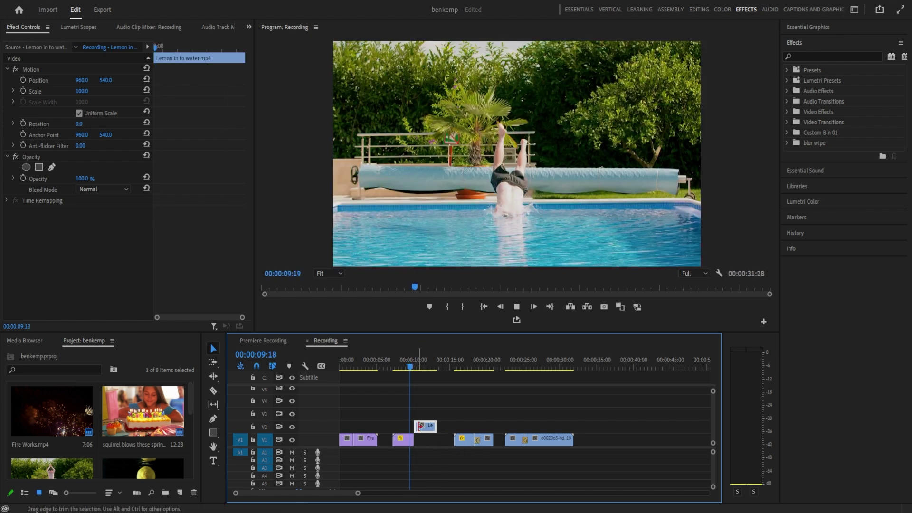
{"action": "key", "text": "space"}
{"action": "key", "text": "space"}
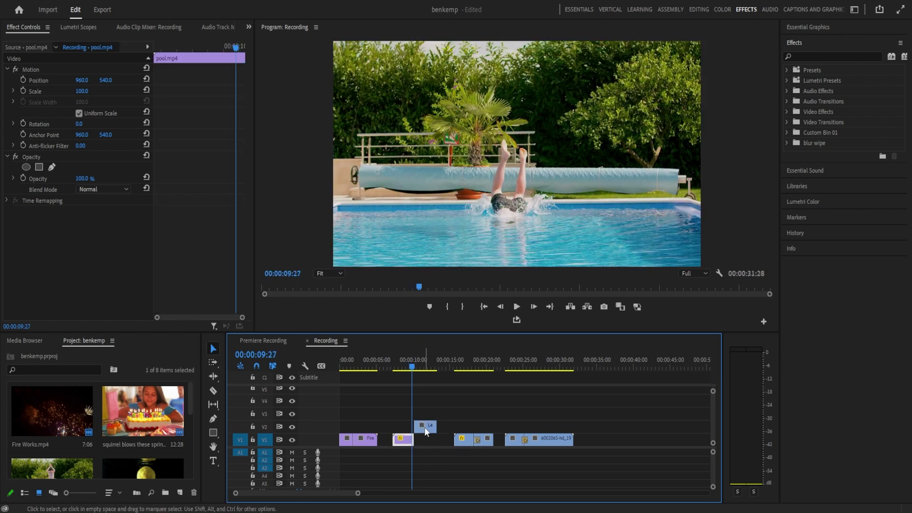
{"action": "left_click_drag", "start_coordinate": [426, 431], "coordinate": [421, 430]}
{"action": "key", "text": "space"}
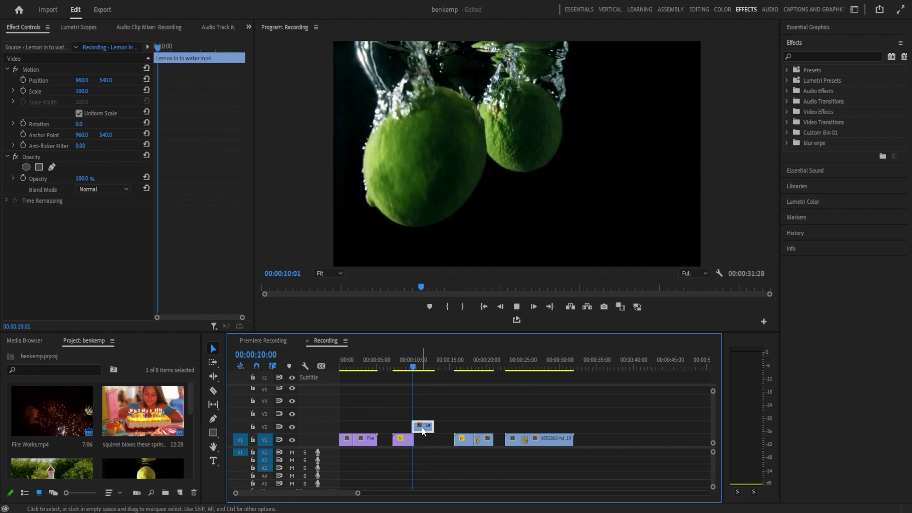
{"action": "left_click", "coordinate": [420, 363]}
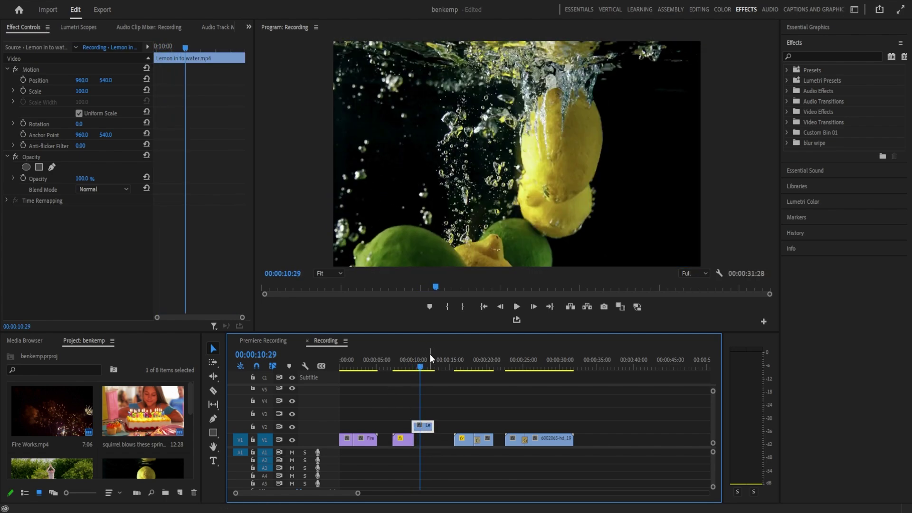
{"action": "left_click_drag", "start_coordinate": [424, 363], "coordinate": [370, 376]}
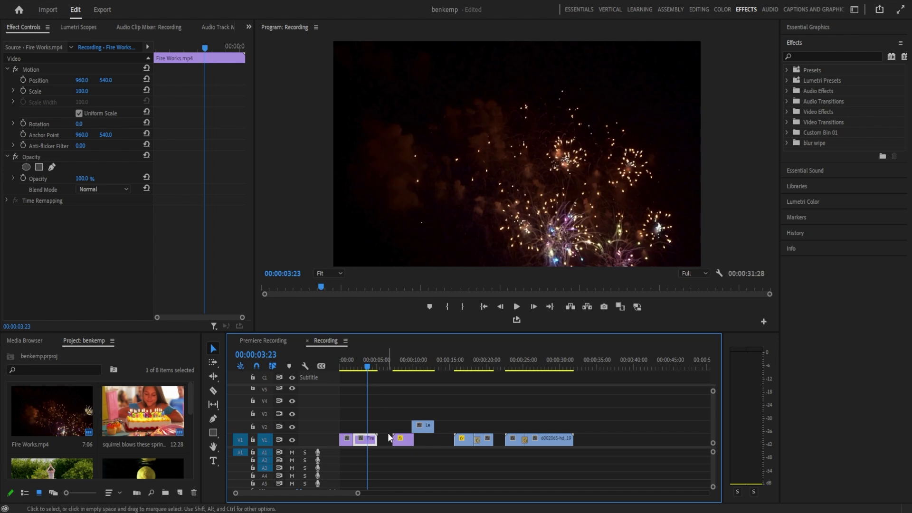
Ripple-delete the gap after Fire Works.mp4 on V1, shortening the sequence to 29:26.
{"action": "left_click", "coordinate": [388, 433]}
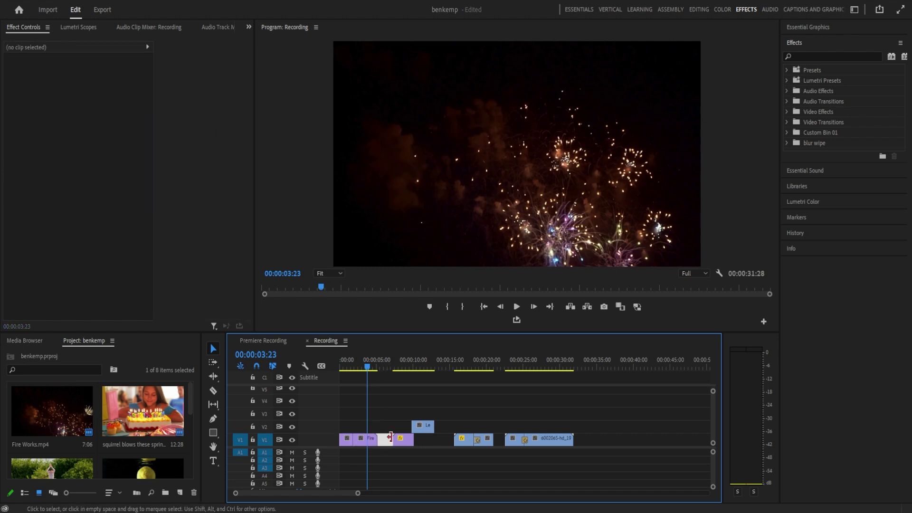
{"action": "key", "text": "Delete"}
{"action": "left_click", "coordinate": [430, 440]}
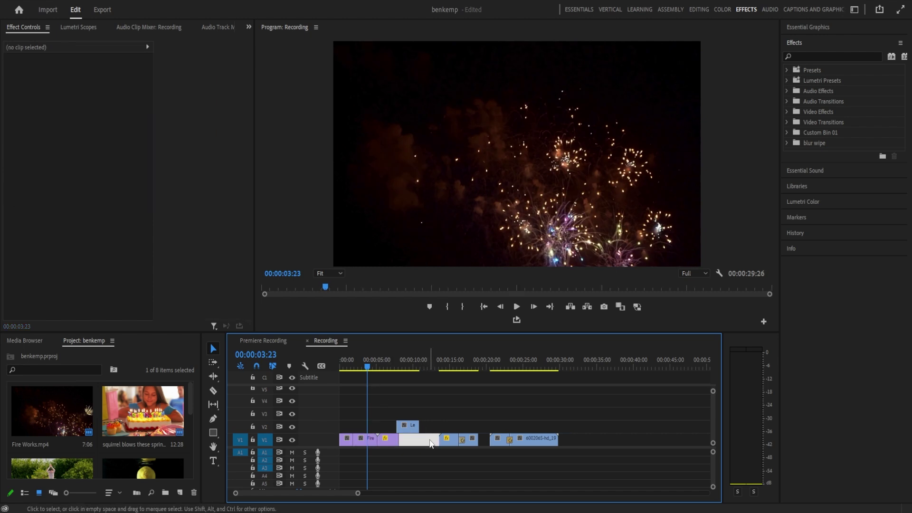
{"action": "left_click_drag", "start_coordinate": [368, 367], "coordinate": [329, 369]}
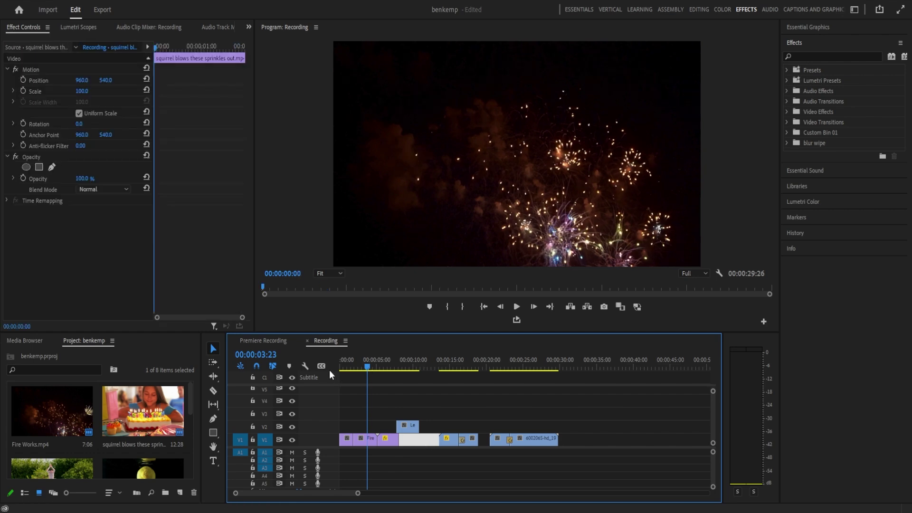